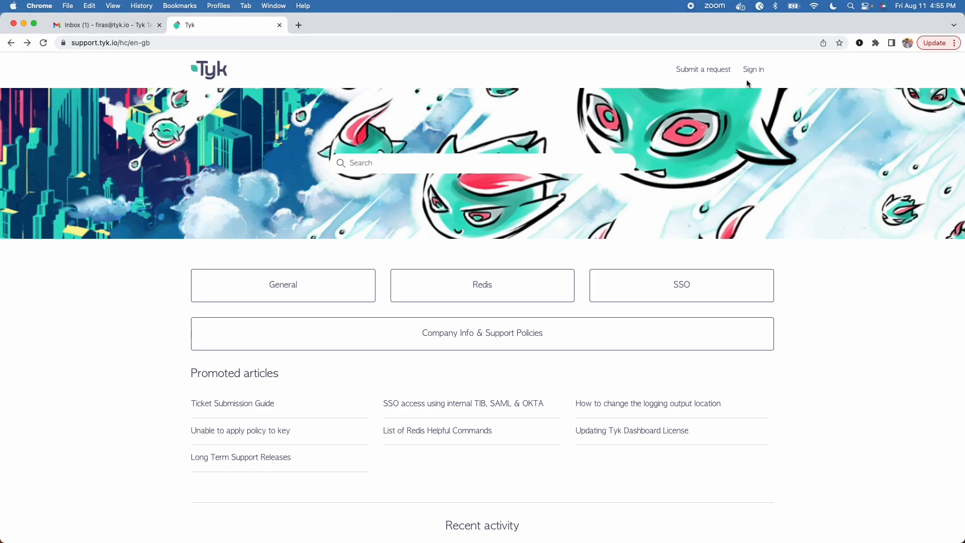
- Start a new request, paste the hybrid-Gateway 404 report into Description, and enlarge the box
left_click(702, 73)
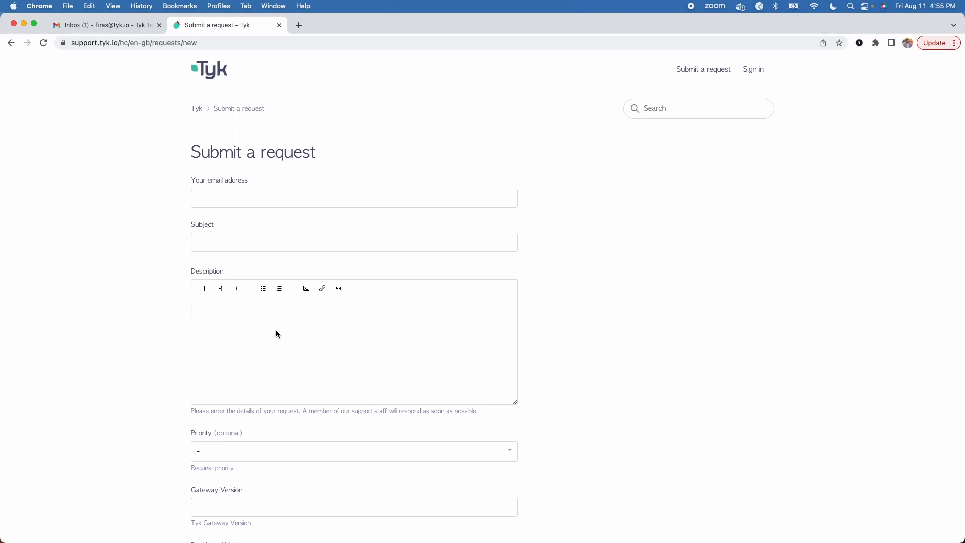
key("super+v")
scroll(533, 362, "down", 3)
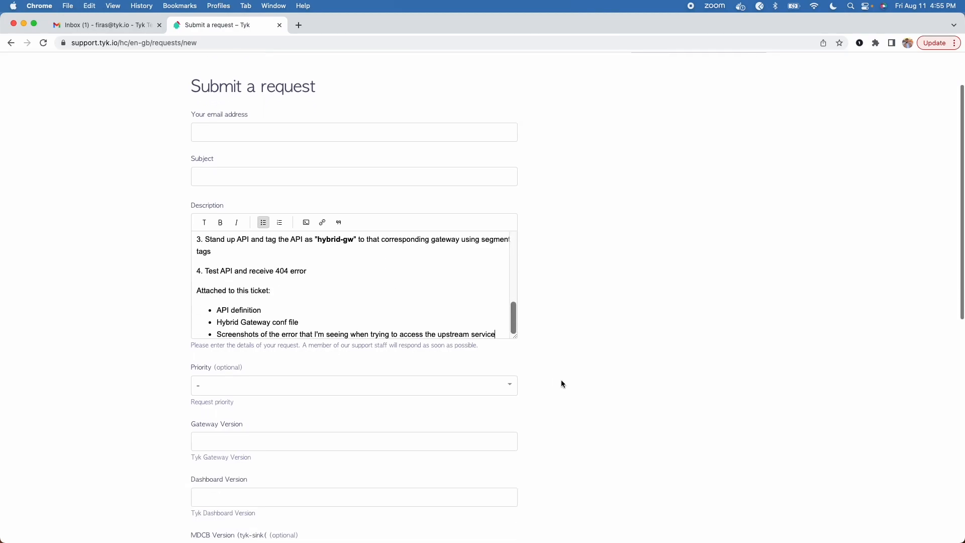
left_click_drag(516, 300, 517, 541)
scroll(571, 369, "down", 2)
scroll(571, 373, "down", 2)
left_click_drag(513, 433, 517, 488)
scroll(559, 372, "up", 1)
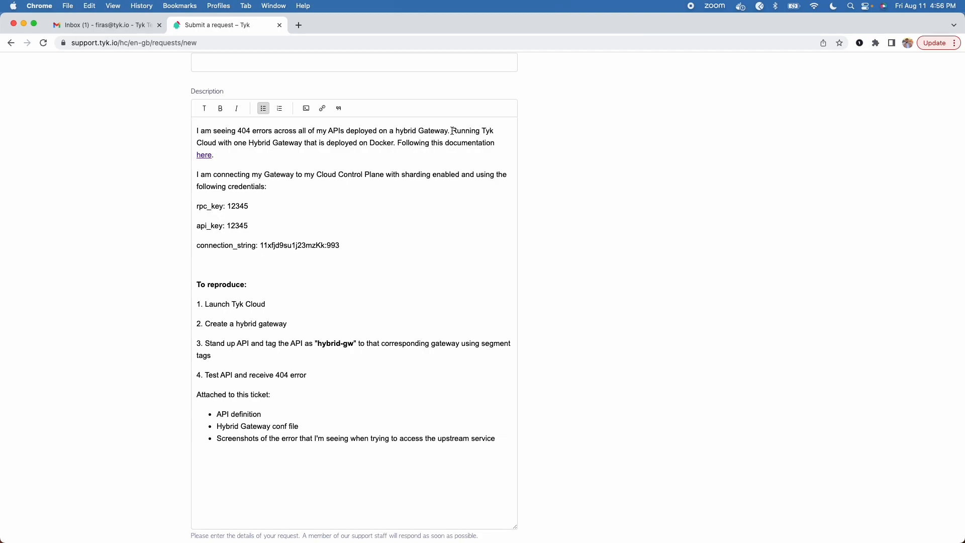
left_click_drag(454, 132, 330, 146)
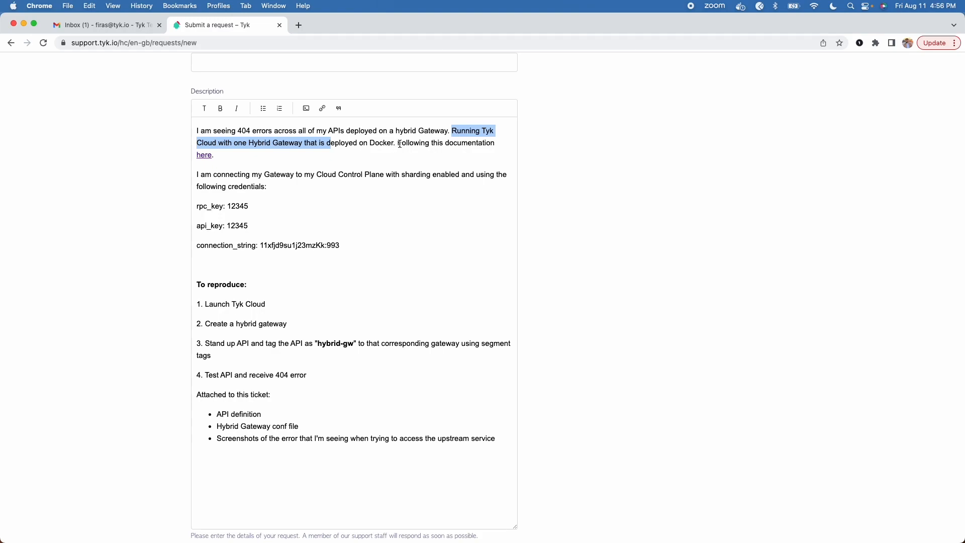
left_click_drag(398, 146, 256, 163)
scroll(256, 162, "up", 1)
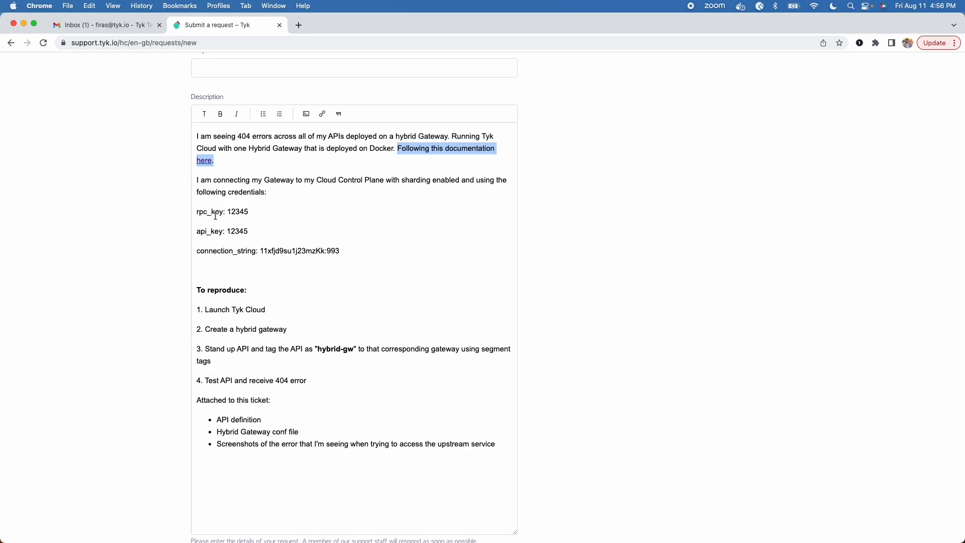
scroll(253, 256, "down", 2)
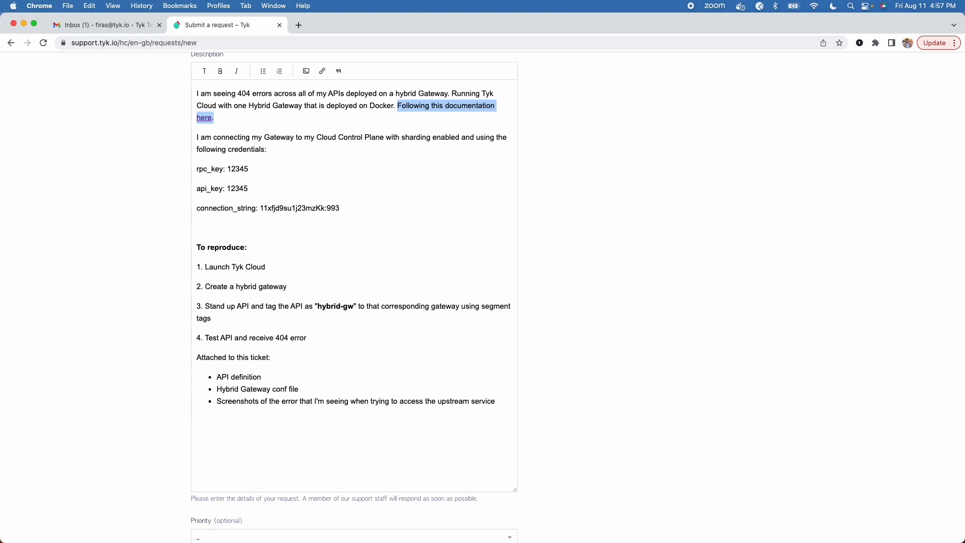
scroll(352, 265, "up", 5)
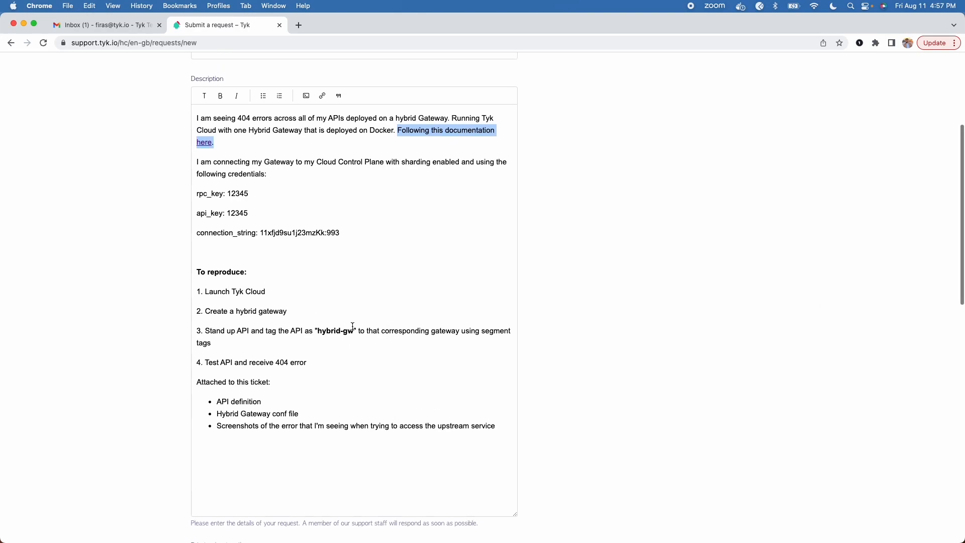
- Autofill the requester's email and enter subject 'Receiving 404 errors on APIs deployed via hybrid gateway on Tyk Cloud'
left_click(216, 133)
left_click(257, 160)
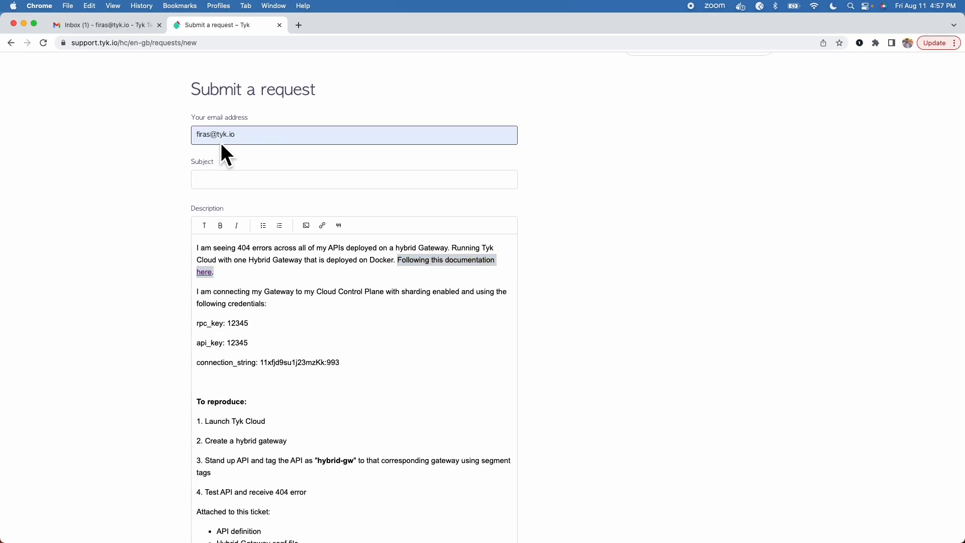
left_click(228, 180)
type("REcei")
key("BackSpace")
key("BackSpace")
key("BackSpace")
key("BackSpace")
type("eceiving 404")
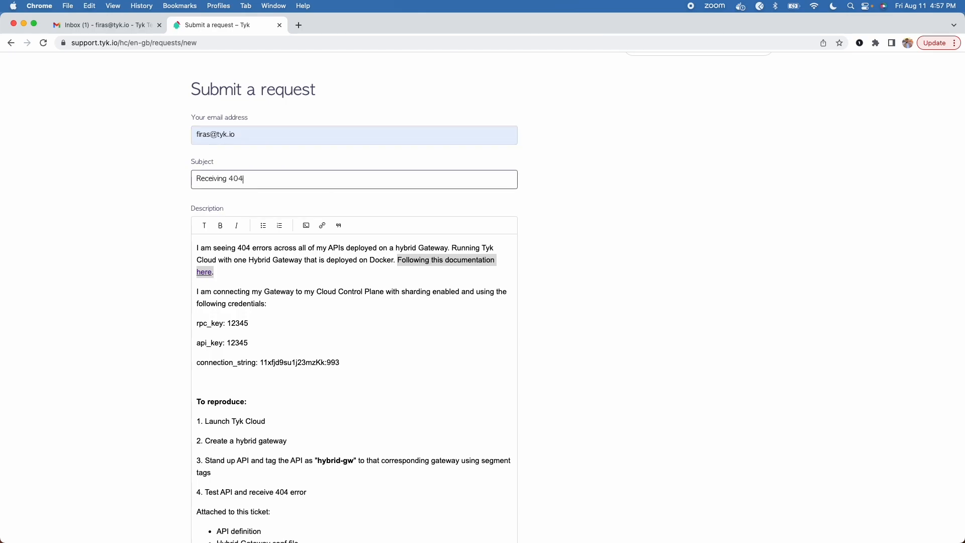
type(" errors on APIs ")
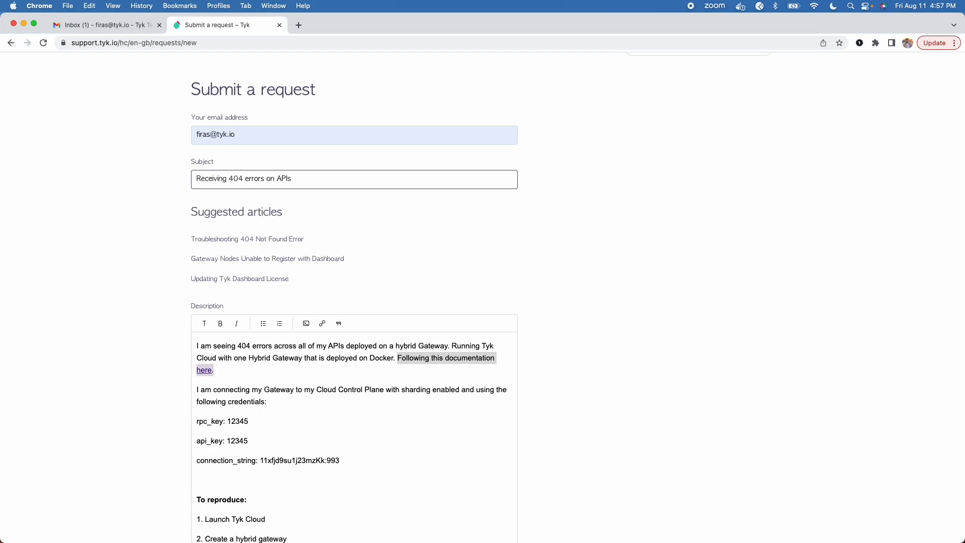
type("deploye")
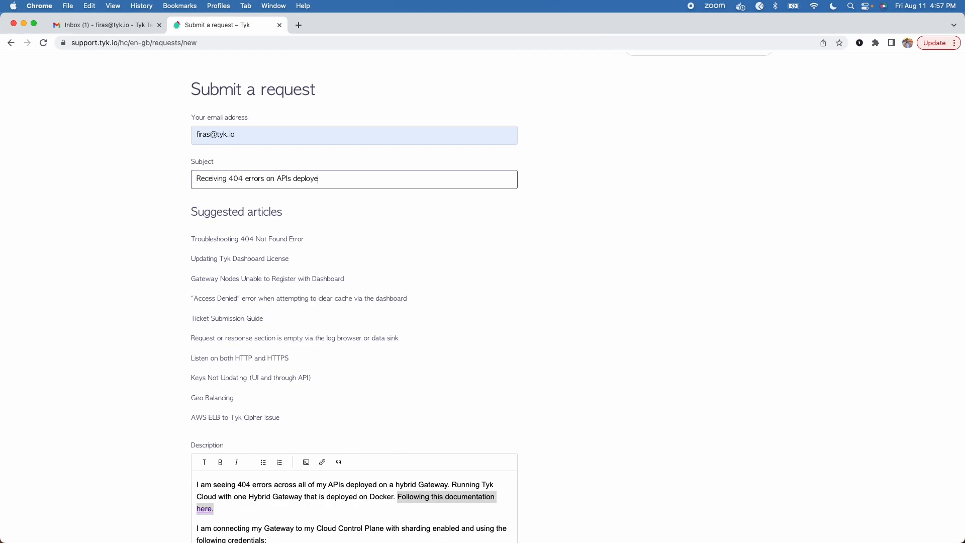
type("d via hybrid gatewa")
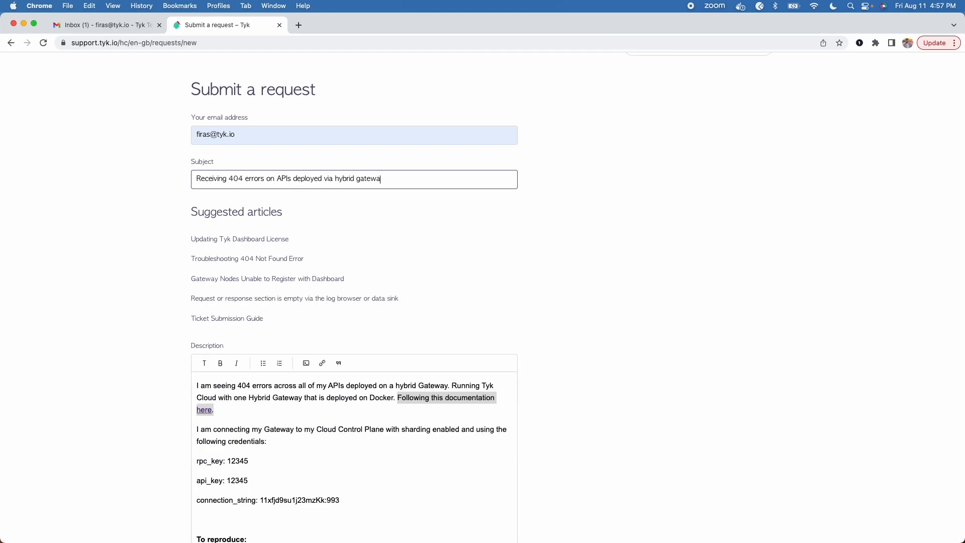
type("y on Tyk Cloud")
scroll(240, 270, "down", 10)
scroll(181, 256, "down", 5)
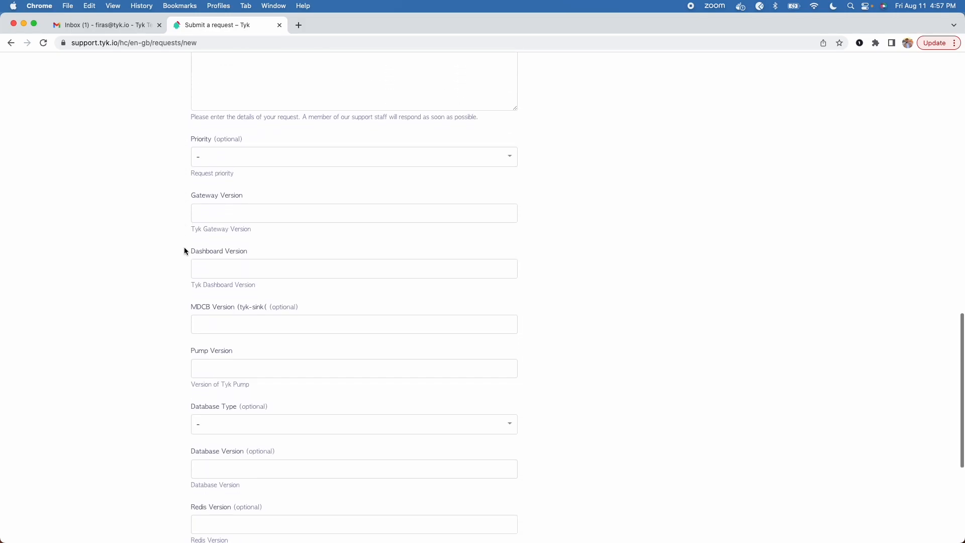
scroll(408, 246, "down", 4)
scroll(408, 246, "up", 4)
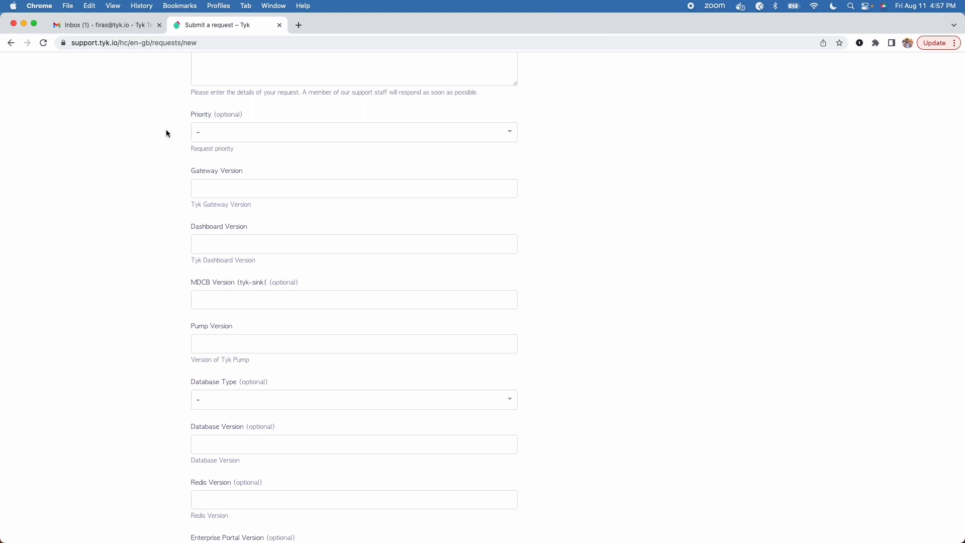
left_click(226, 136)
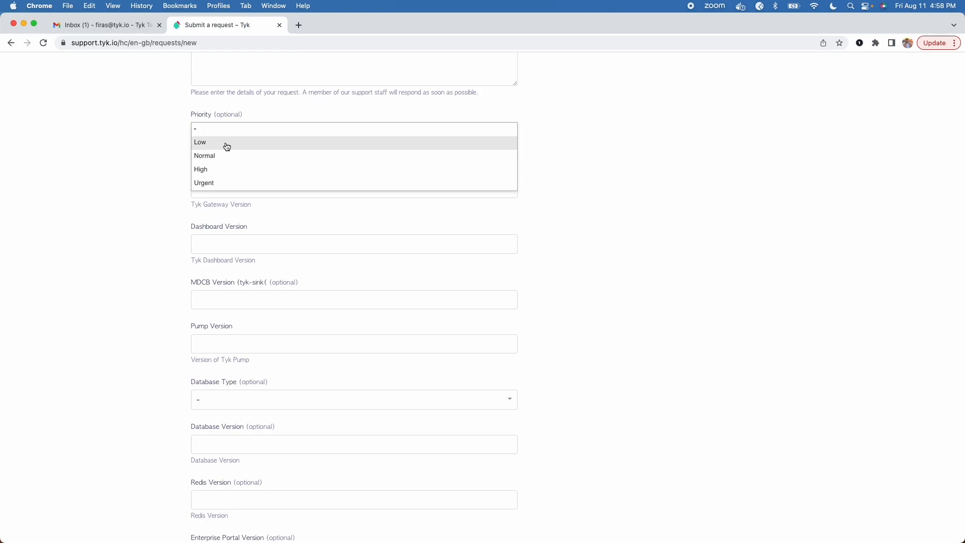
left_click(168, 155)
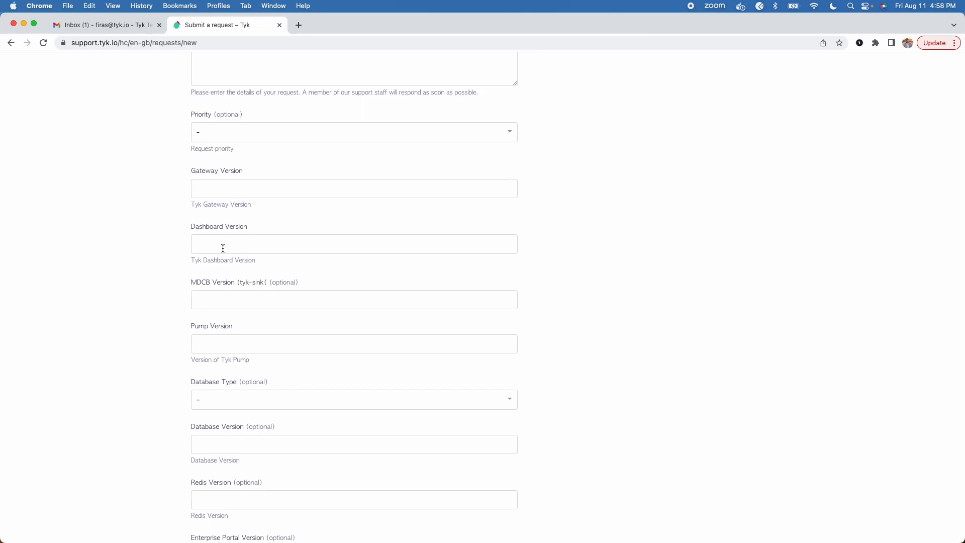
scroll(243, 249, "down", 5)
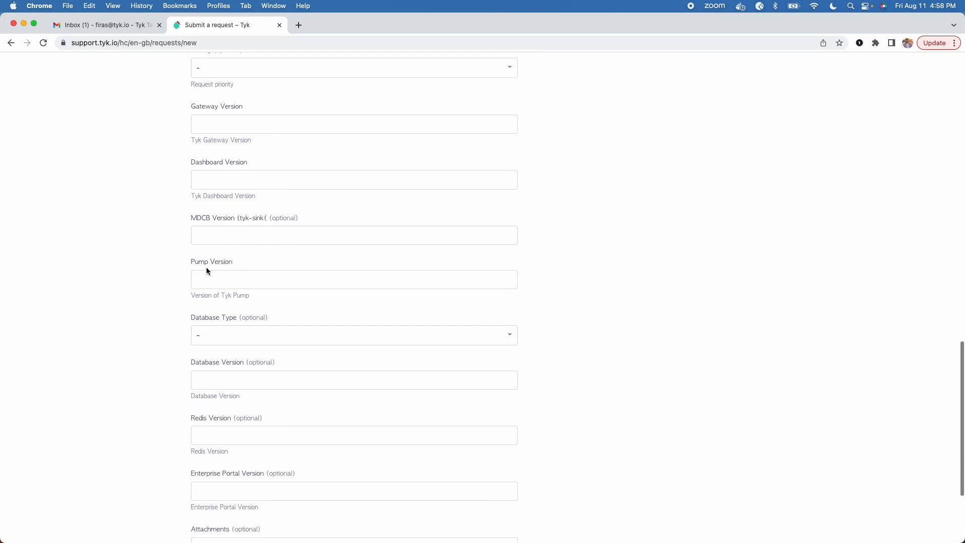
scroll(236, 285, "up", 1)
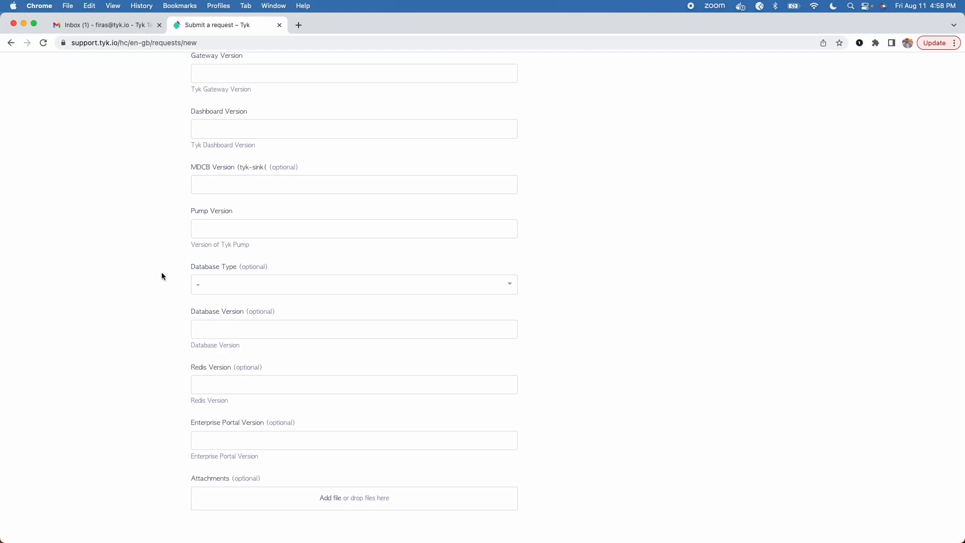
scroll(240, 192, "up", 3)
- Set the Gateway, Dashboard and Pump version fields all to 5.0.2
left_click(234, 137)
type("5.0.2")
key("super+a")
key("super+c")
scroll(234, 137, "down", 3)
left_click(230, 128)
key("super+v")
left_click(227, 221)
key("super+v")
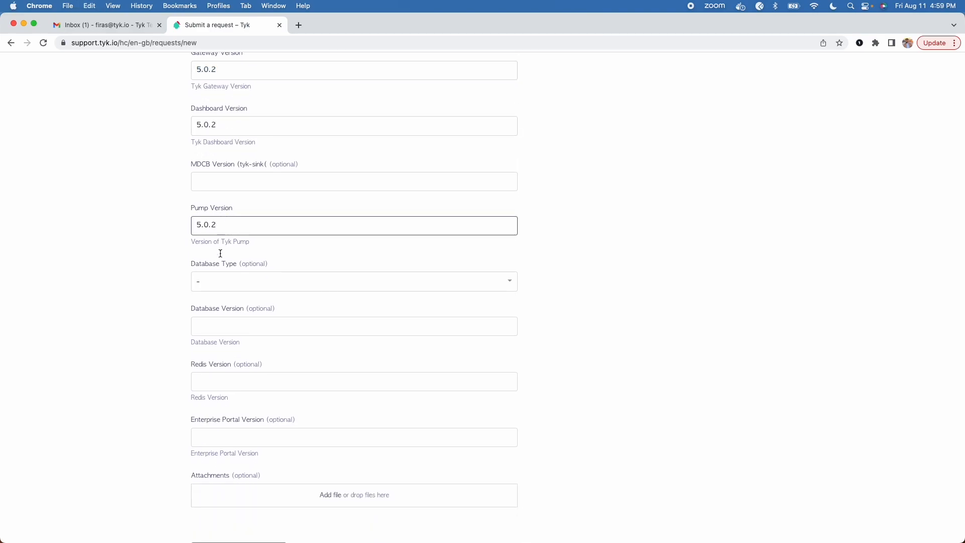
- Set the request priority to Normal
scroll(161, 229, "down", 3)
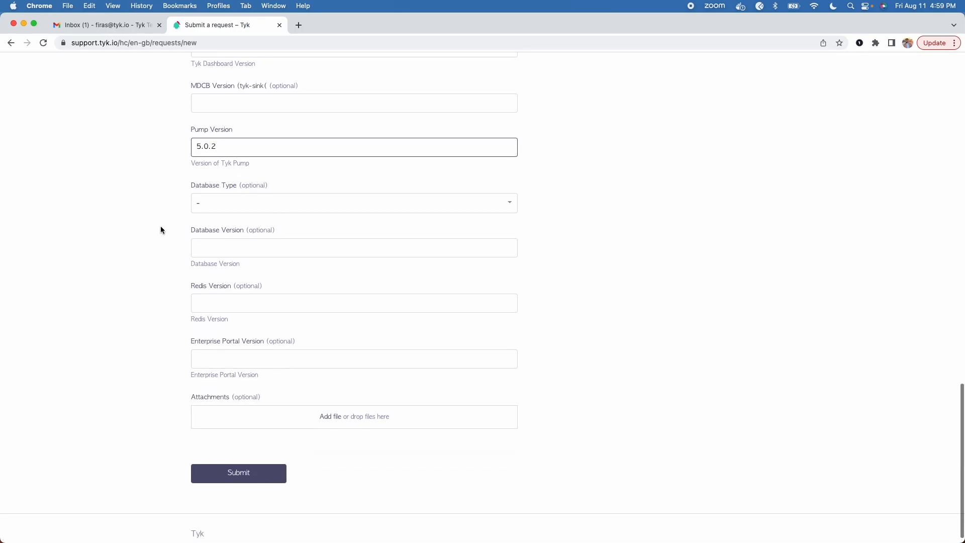
scroll(161, 229, "up", 3)
scroll(172, 196, "up", 5)
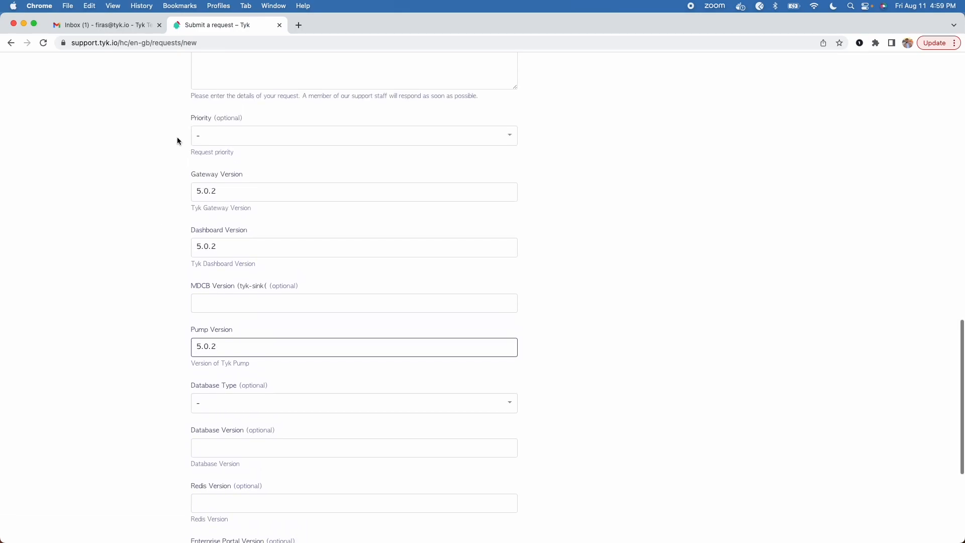
scroll(175, 143, "up", 1)
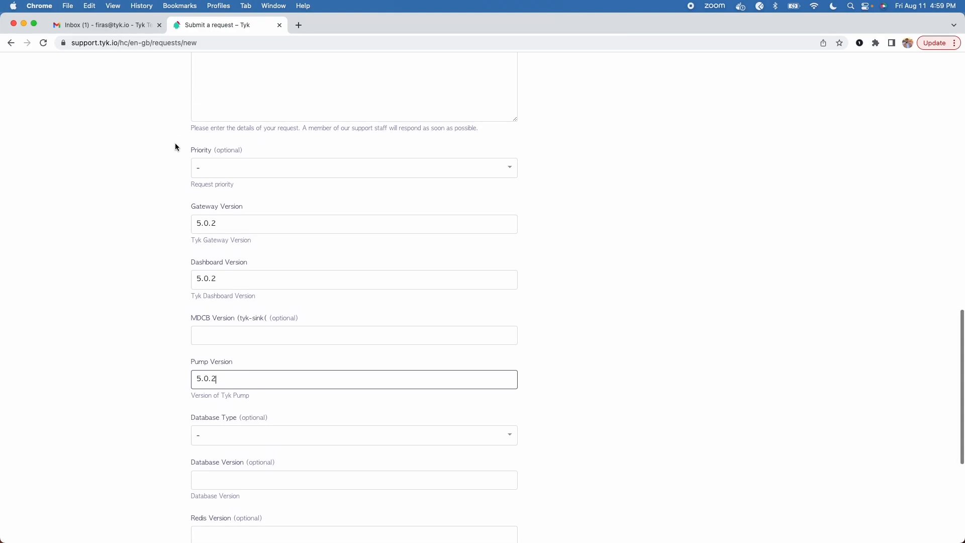
left_click(221, 172)
left_click(226, 194)
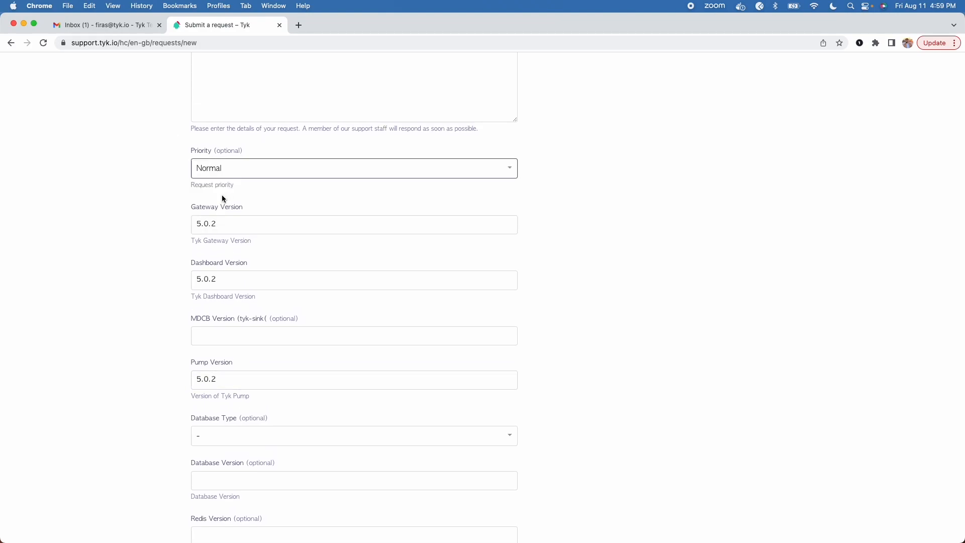
- Review the form, selecting the three attachment bullets in the description, down to Submit
scroll(170, 209, "down", 3)
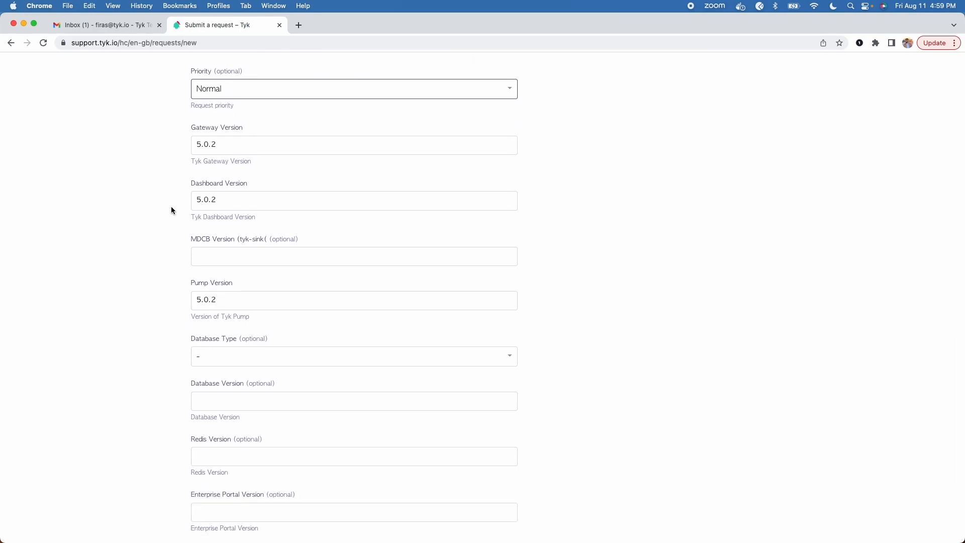
scroll(172, 210, "down", 6)
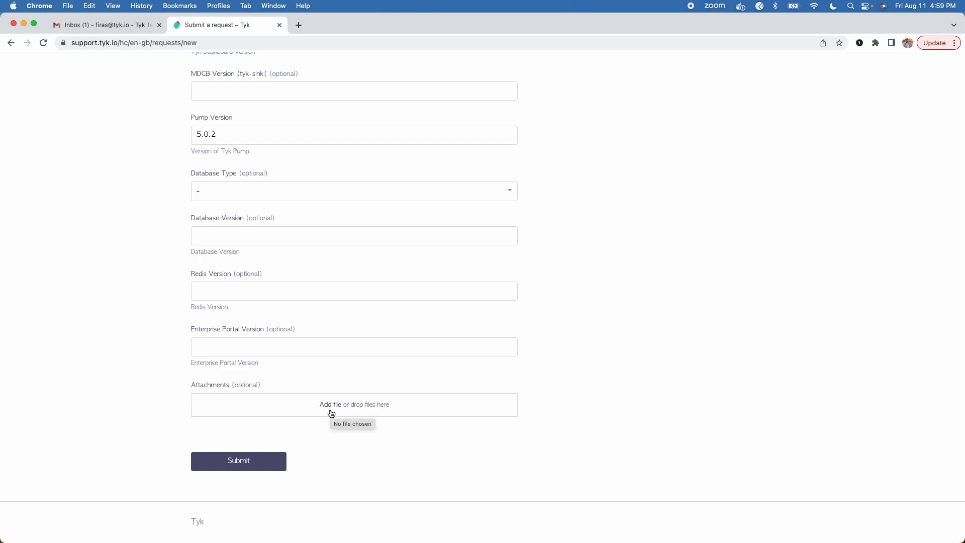
scroll(332, 413, "up", 10)
left_click_drag(501, 256, 202, 232)
scroll(260, 277, "down", 3)
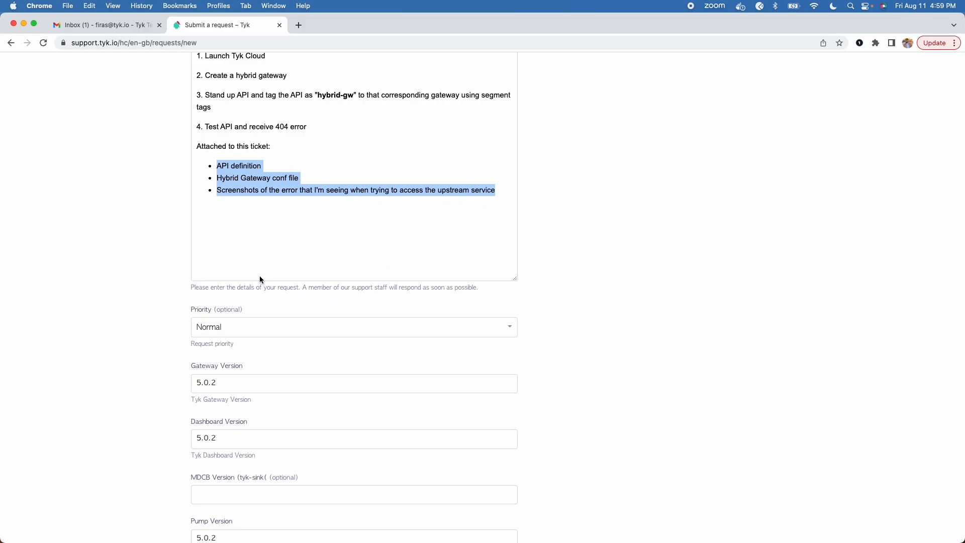
scroll(260, 276, "down", 15)
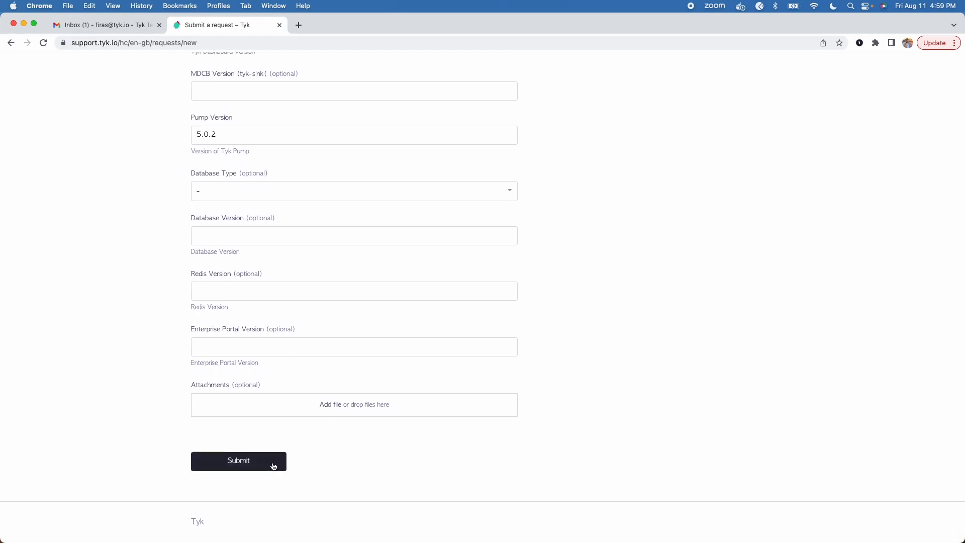
- Submit the 404 support request and get the successful-submission confirmation
left_click(274, 467)
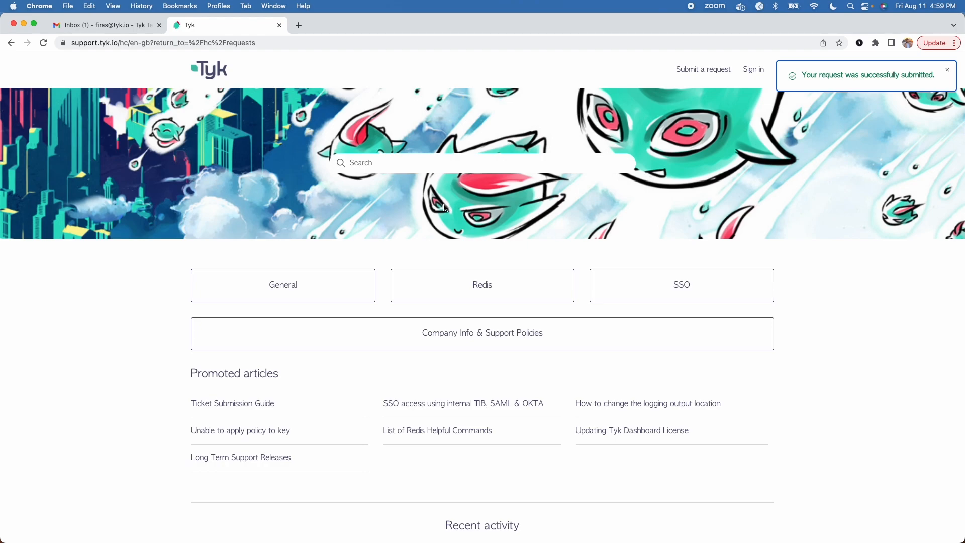
left_click(123, 26)
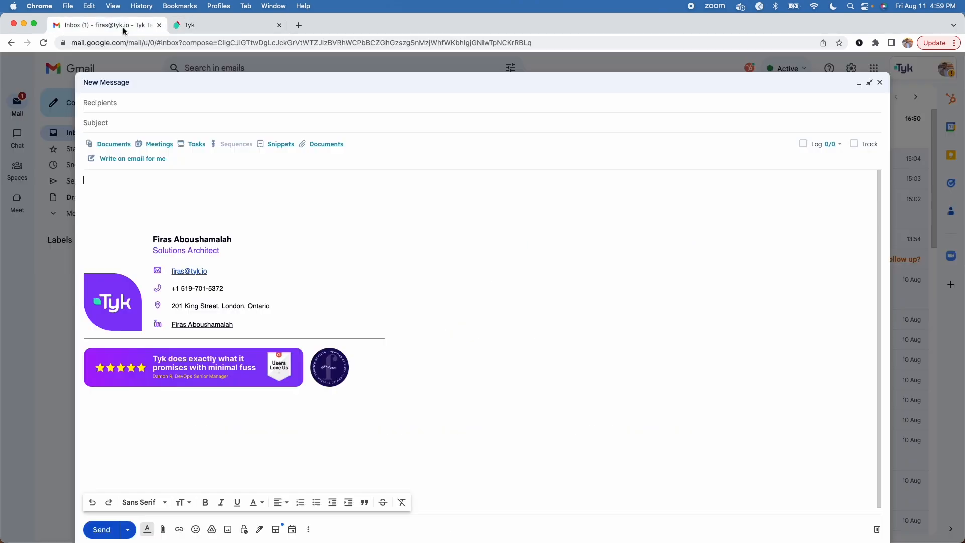
left_click(153, 104)
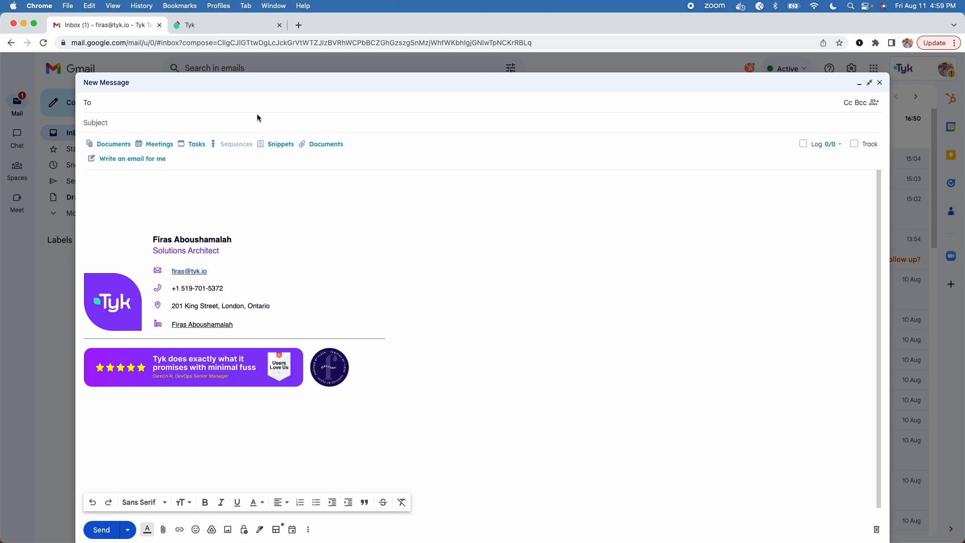
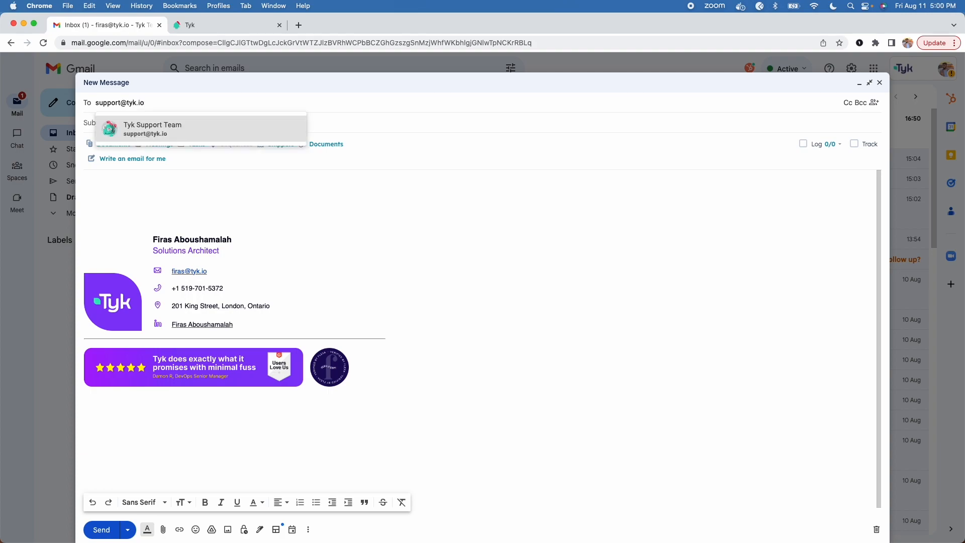
left_click(171, 131)
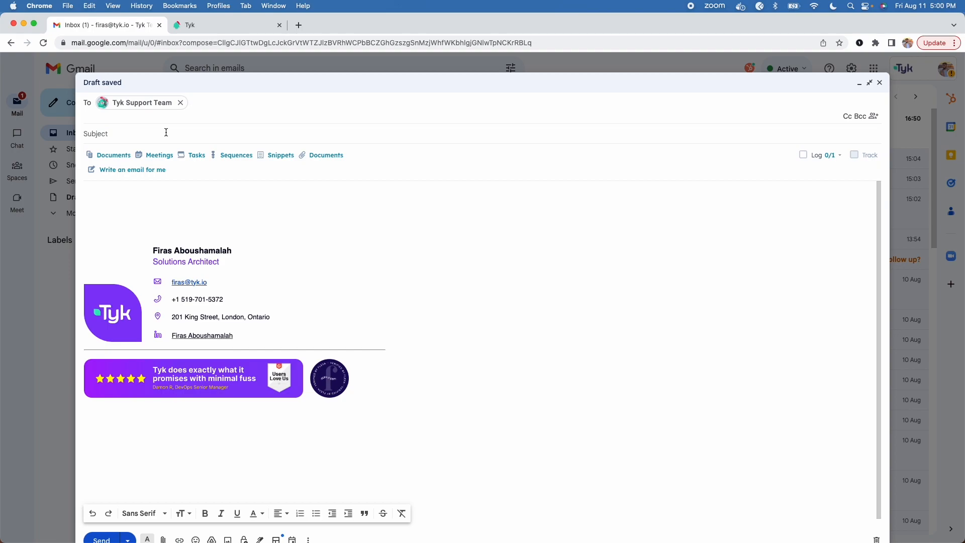
- Enter subject '404 returned across all APIs tagged to a Hybrid Gateway running Tyk Cloud'
left_click(166, 134)
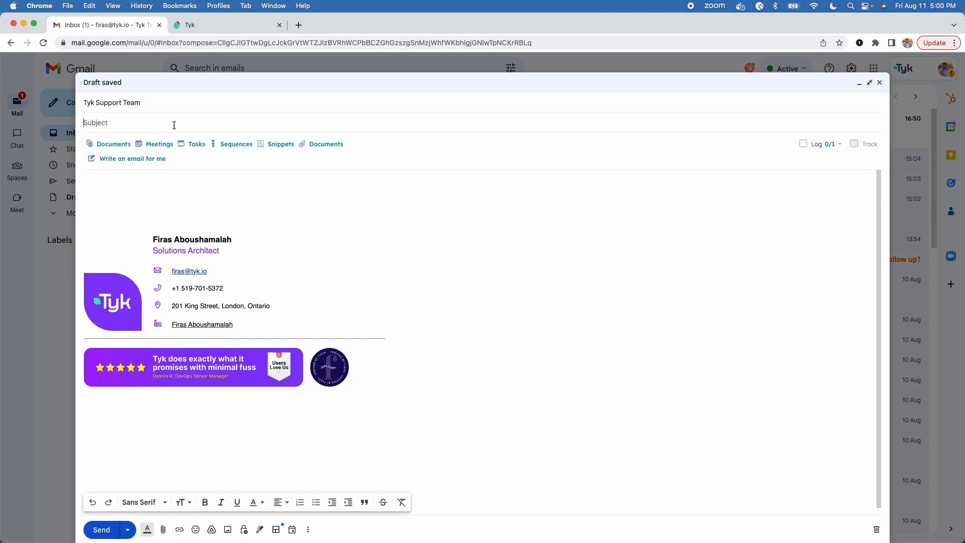
type("404 returned acr")
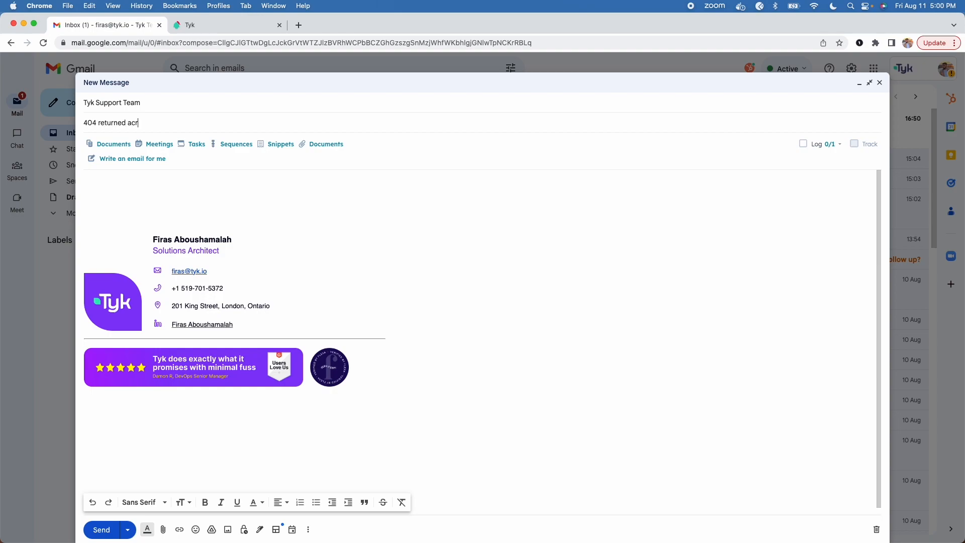
type("oss all APIs tagged to a Hybrid Gateway running Tyk Cluoid")
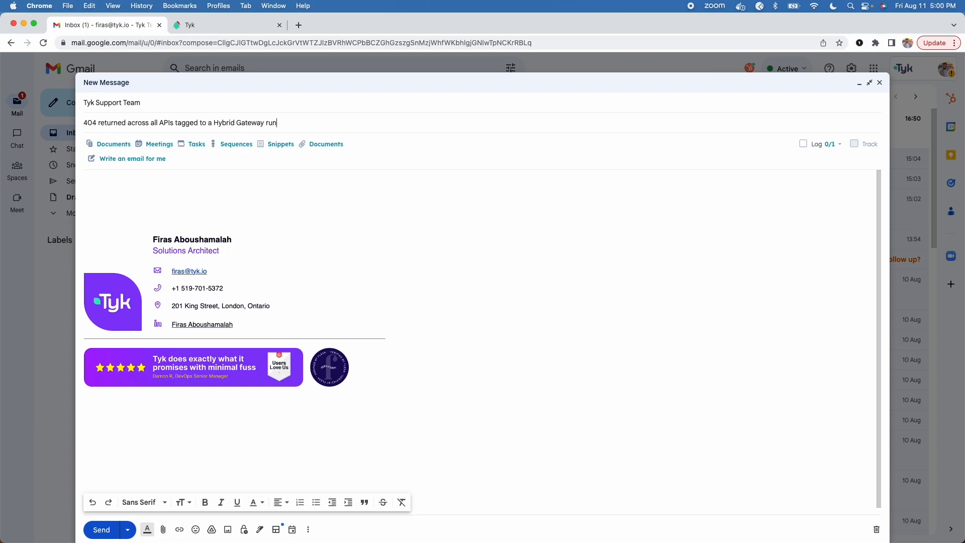
key("BackSpace")
key("BackSpace")
type("d")
- Type '5.0.2' in the message body and select it
left_click(146, 193)
type("5.0.2")
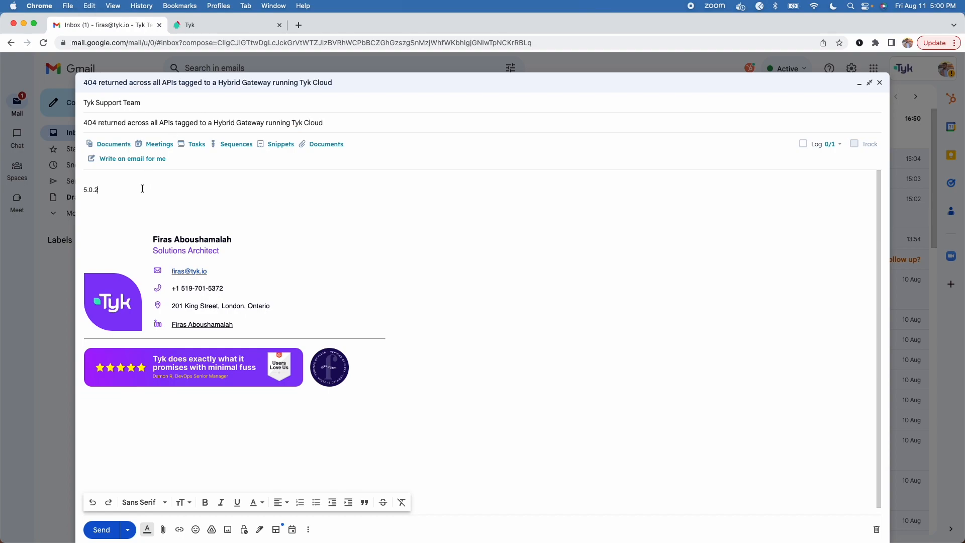
double_click(143, 190)
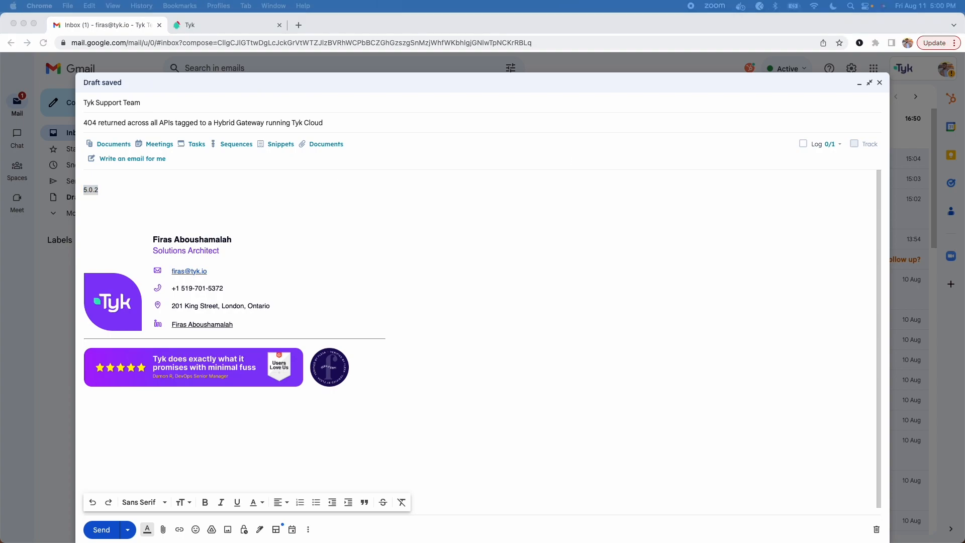
- Replace the body placeholder with the pasted 404 bug report, removing the blank first line
left_click(126, 190)
double_click(125, 190)
key("super+v")
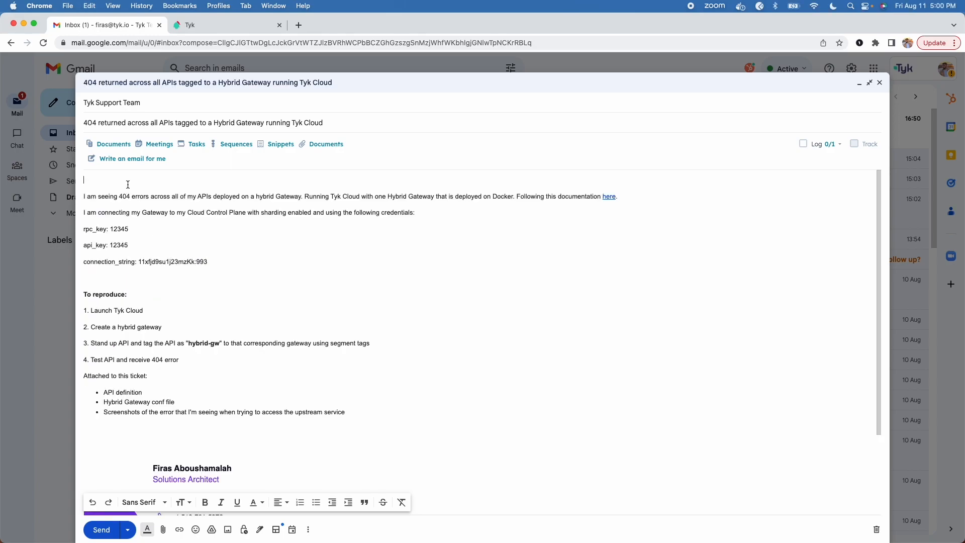
key("Delete")
- Add lines 'GW version: 5.0.2', 'Dashboard version: 5.0.2' and 'Tyk Pump version: 5.0.2' below the bullets
left_click(362, 400)
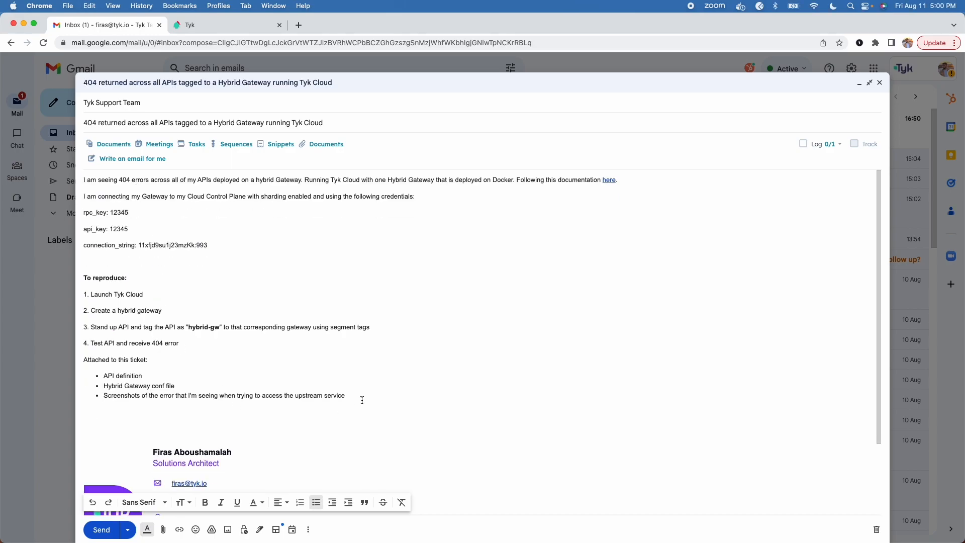
key("Return")
key("Return")
type("GW version: 5.0.2")
key("Return")
type("Dashboard version: 5.0.2")
key("Return")
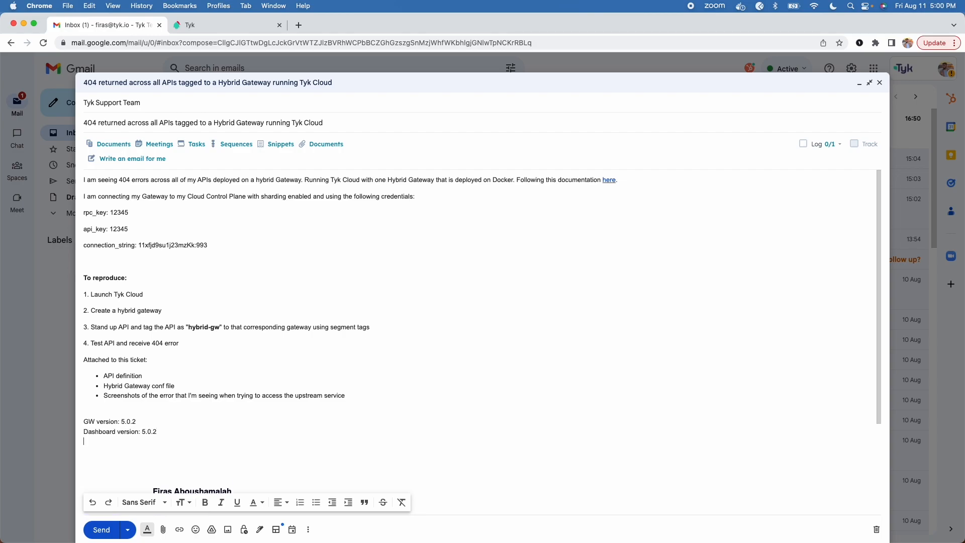
type("Tyk Pump version: 5.0.2")
scroll(140, 418, "down", 2)
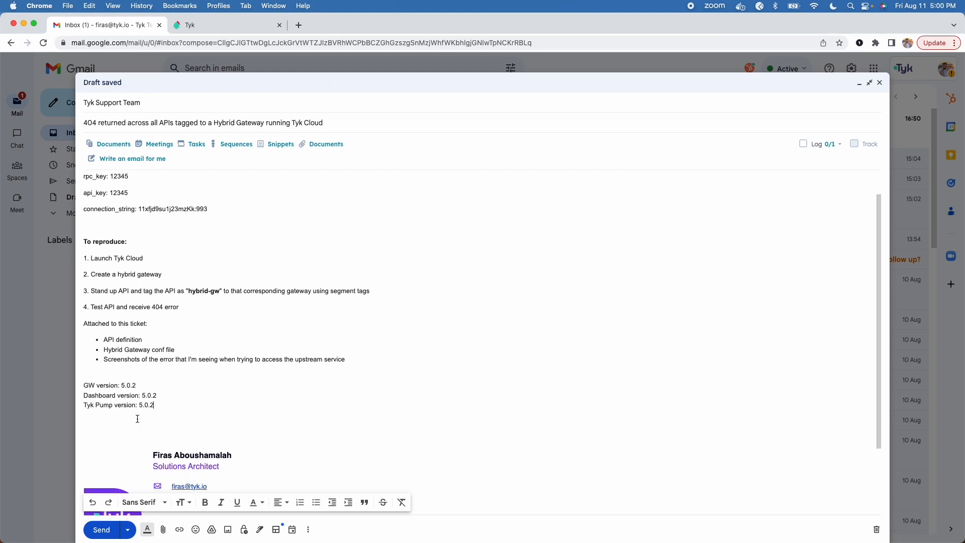
left_click(137, 386)
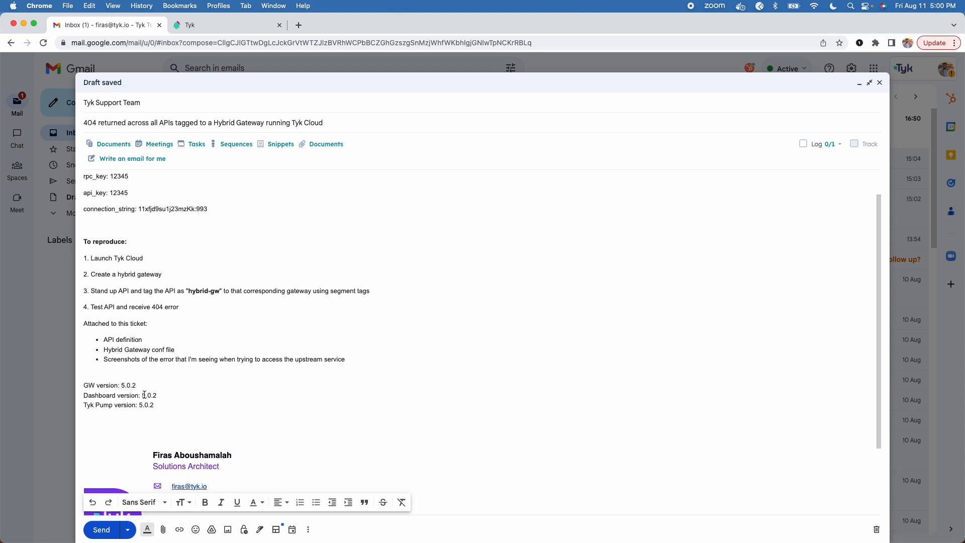